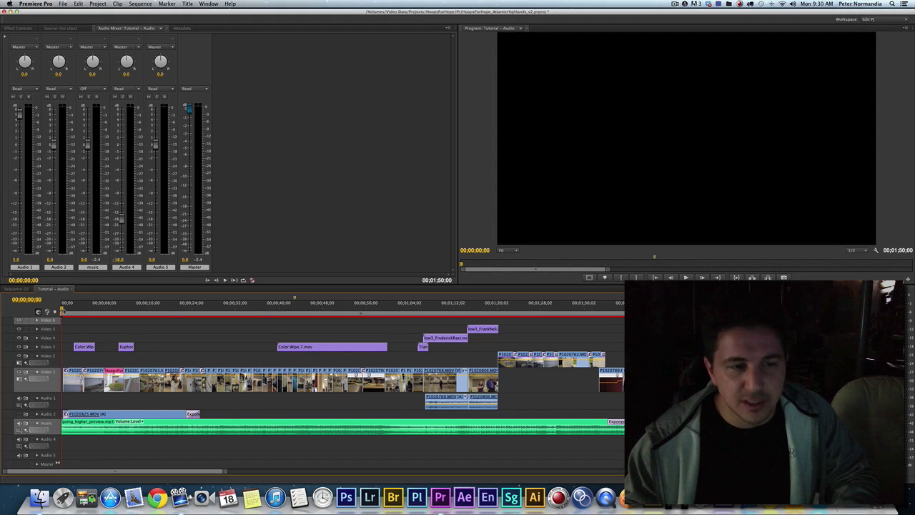
- Scrub and play the montage opening, then park the playhead at 01;06;00 on the trophy shot
drag(63, 307, 174, 320)
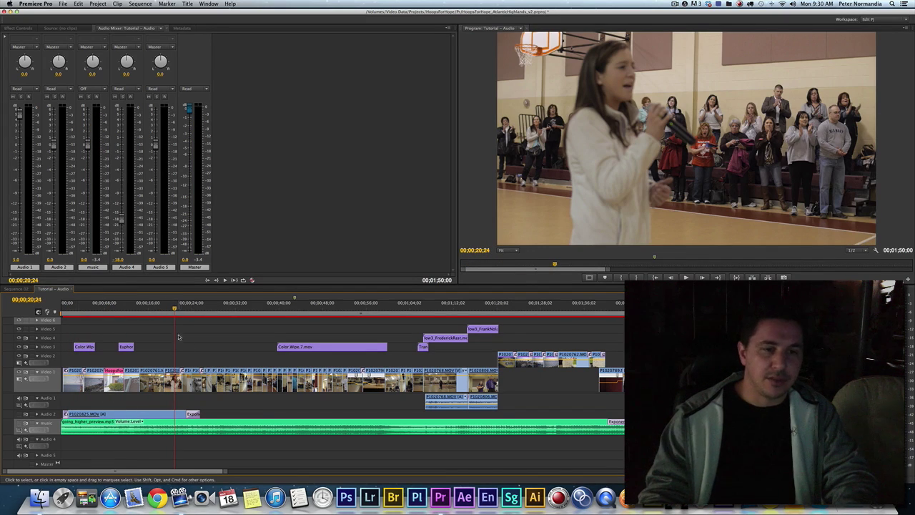
mouse_move(188, 313)
mouse_down()
mouse_move(268, 317)
mouse_move(236, 315)
mouse_up()
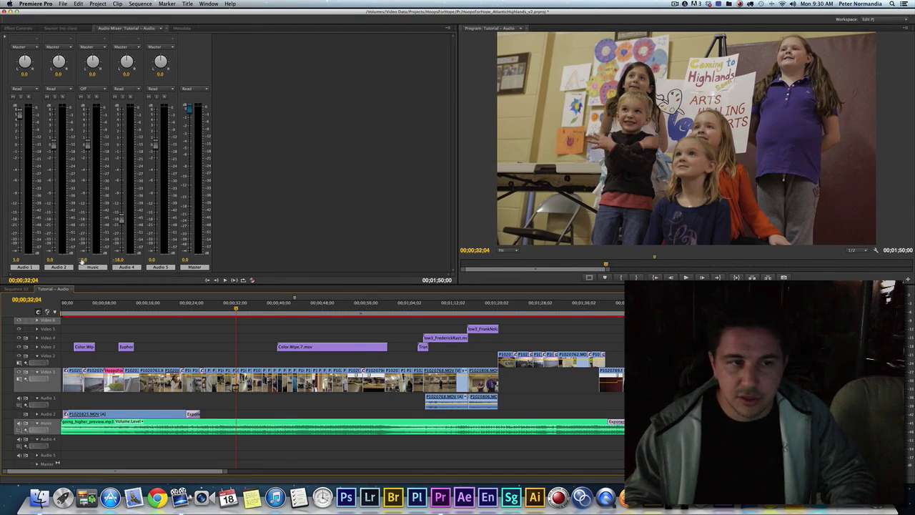
key(space)
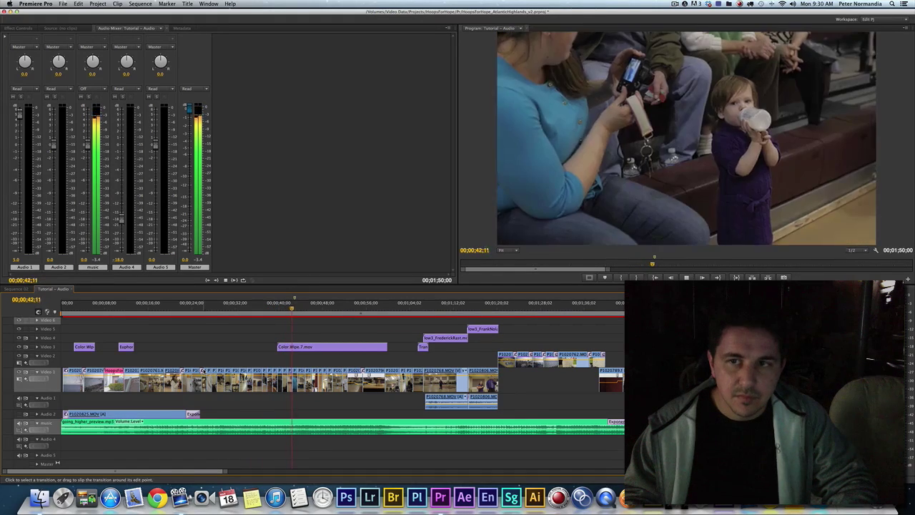
key(space)
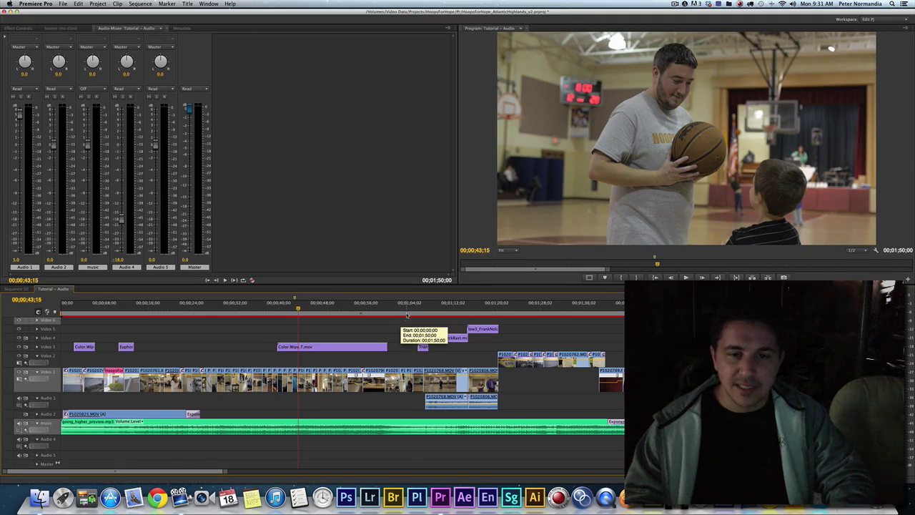
drag(412, 315, 420, 314)
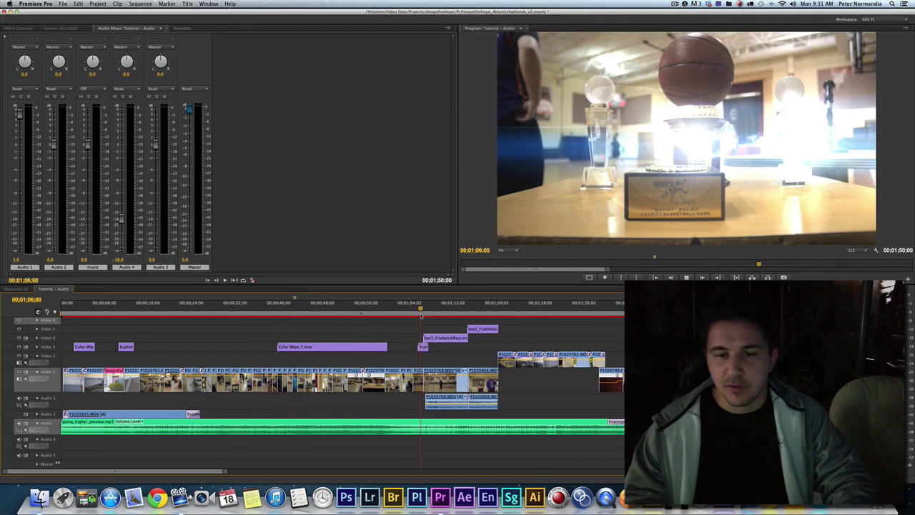
key(space)
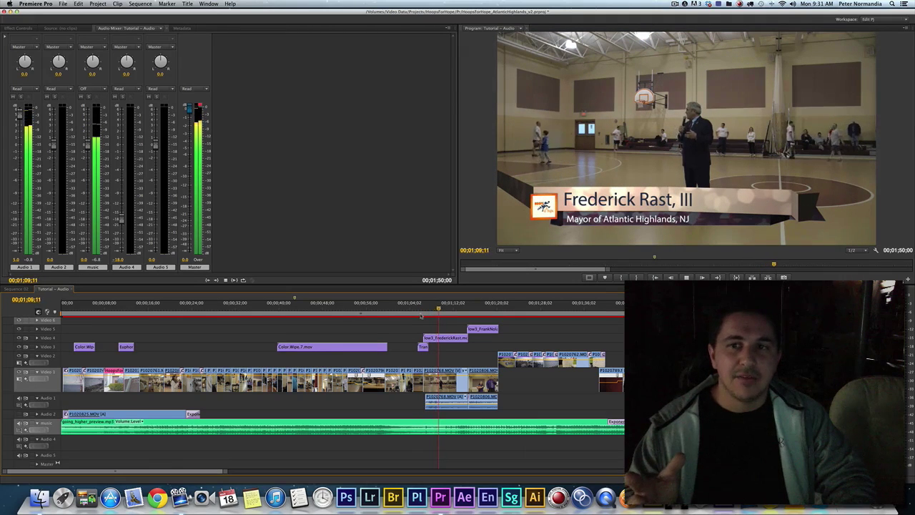
key(space)
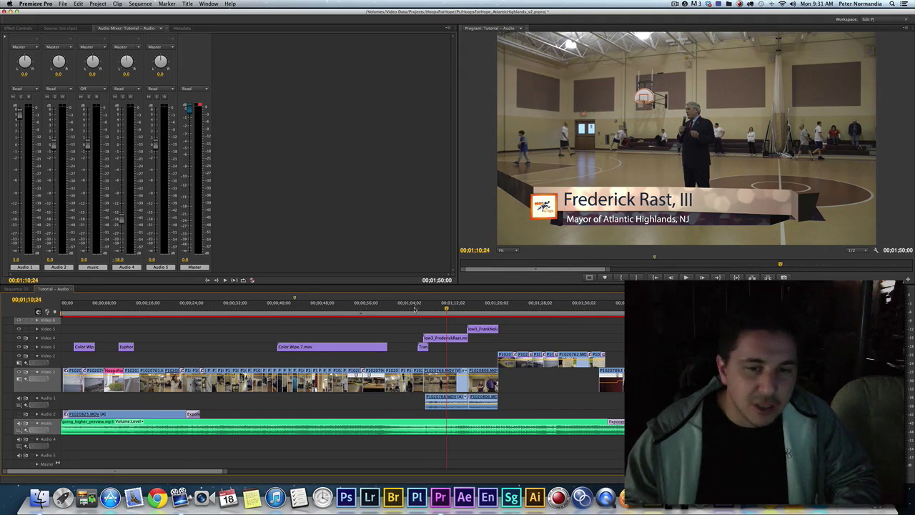
click(414, 309)
key(space)
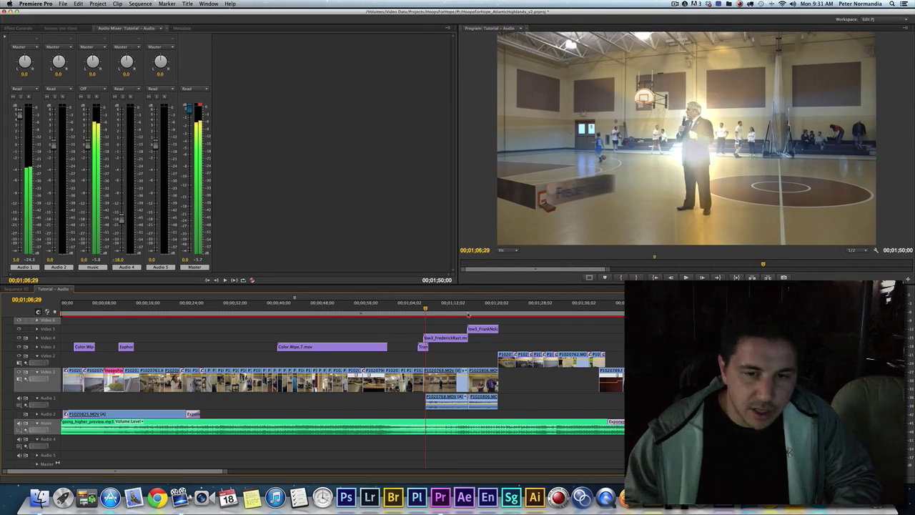
click(496, 306)
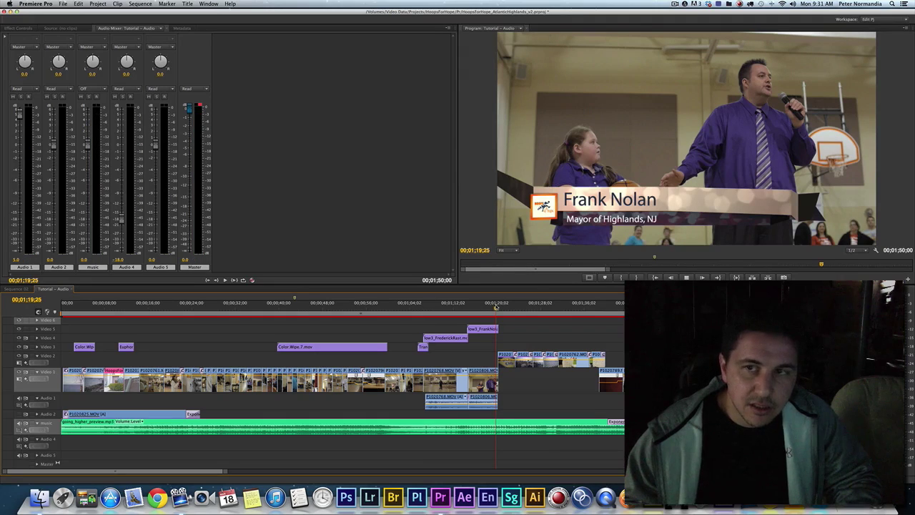
key(space)
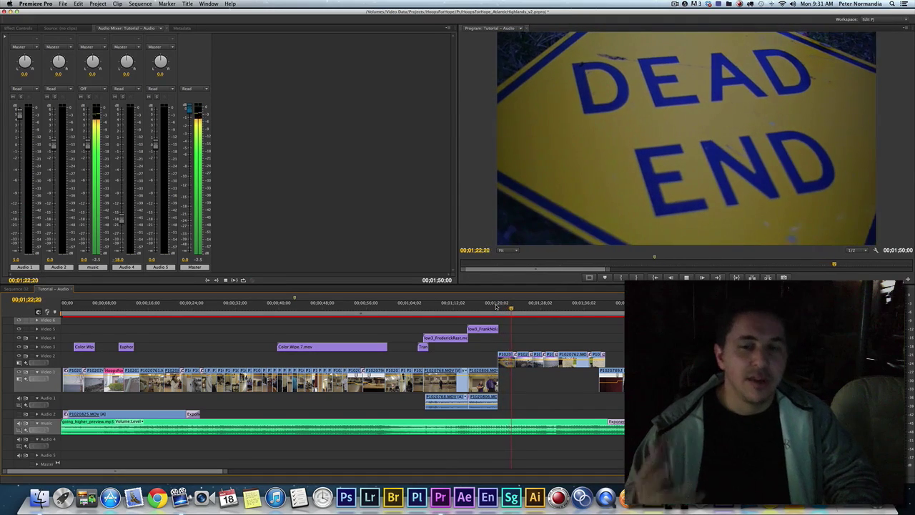
key(space)
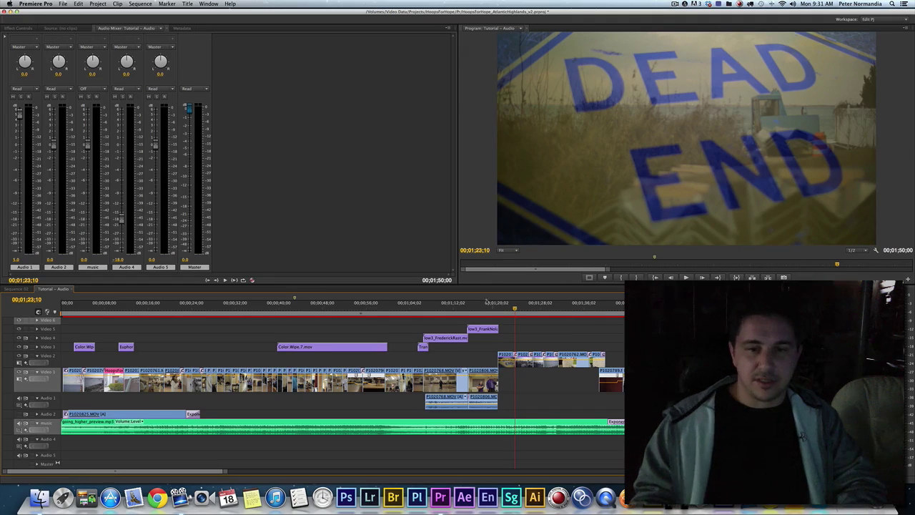
drag(418, 308, 418, 321)
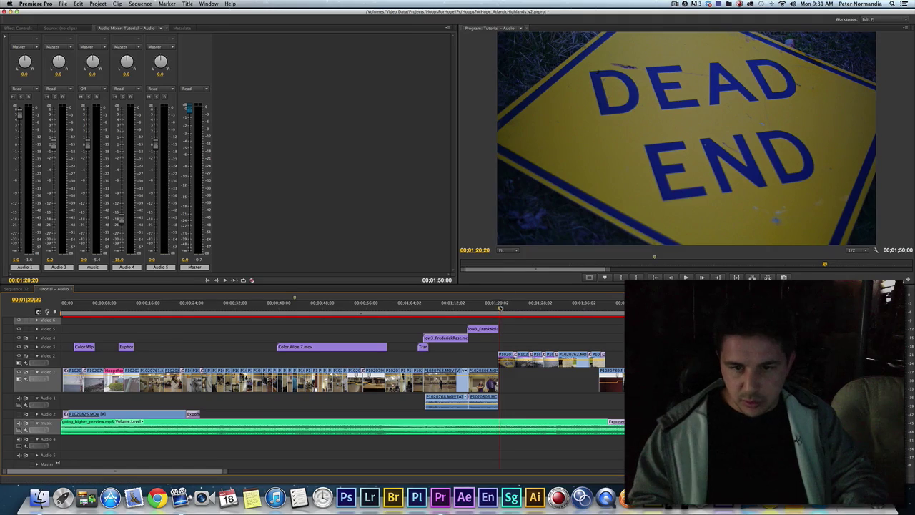
- Razor the music at 01;20;08 and 01;06;28 and drag the middle piece onto Audio 4
click(499, 308)
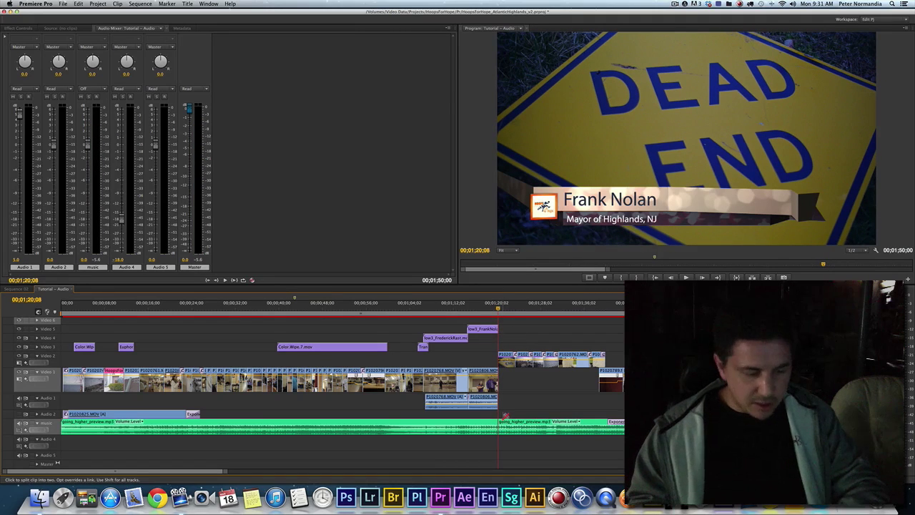
key(l)
key(l)
key(l)
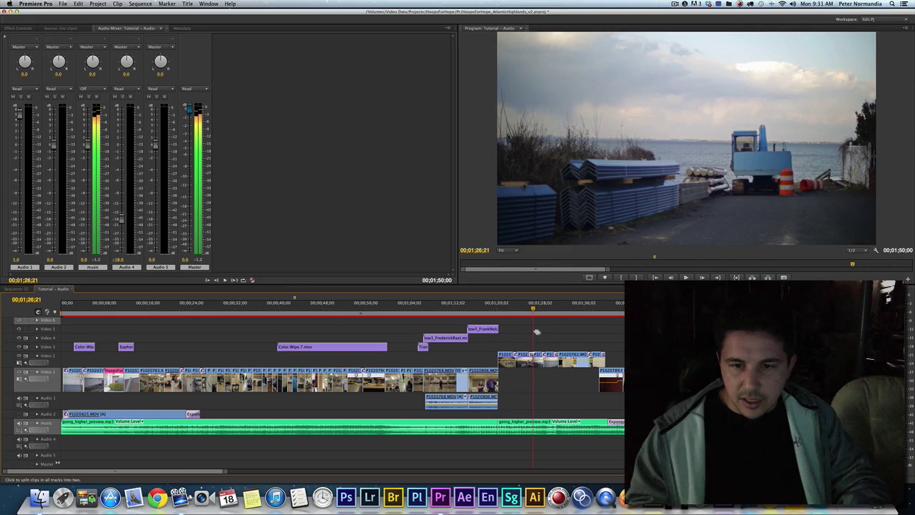
drag(536, 332, 427, 354)
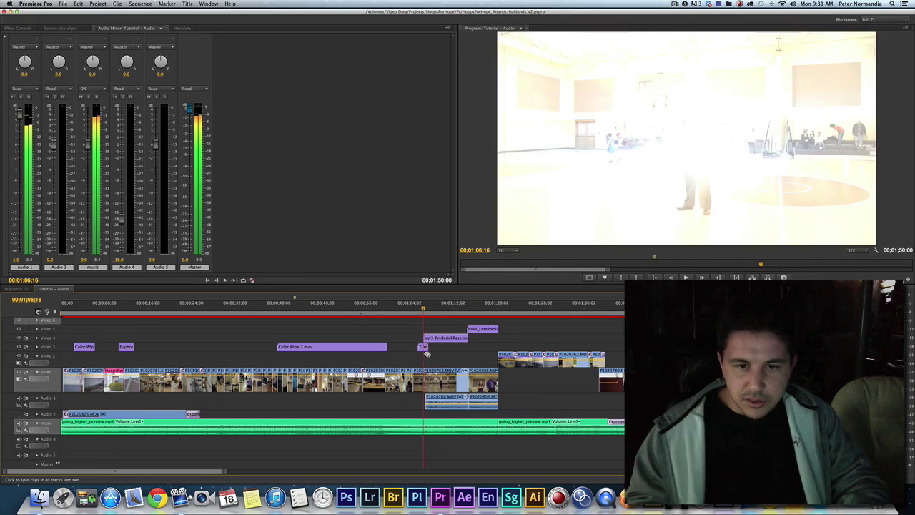
key(l)
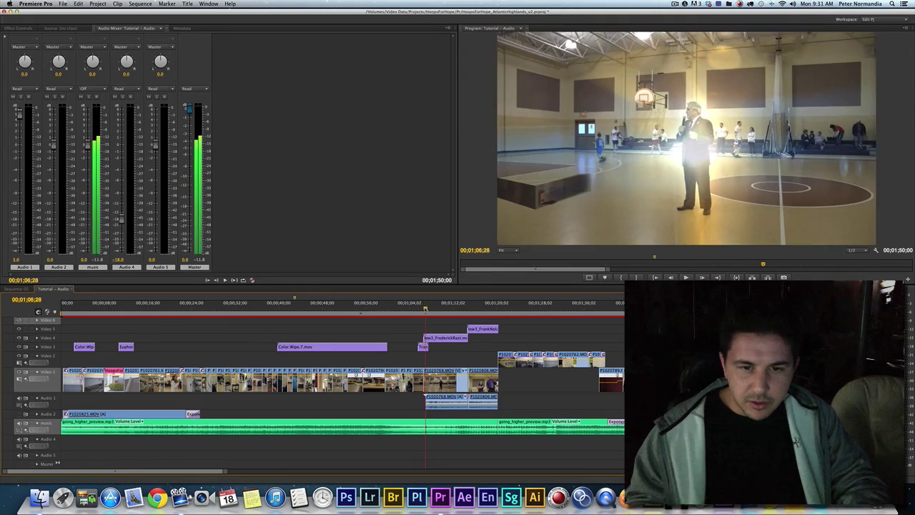
key(k)
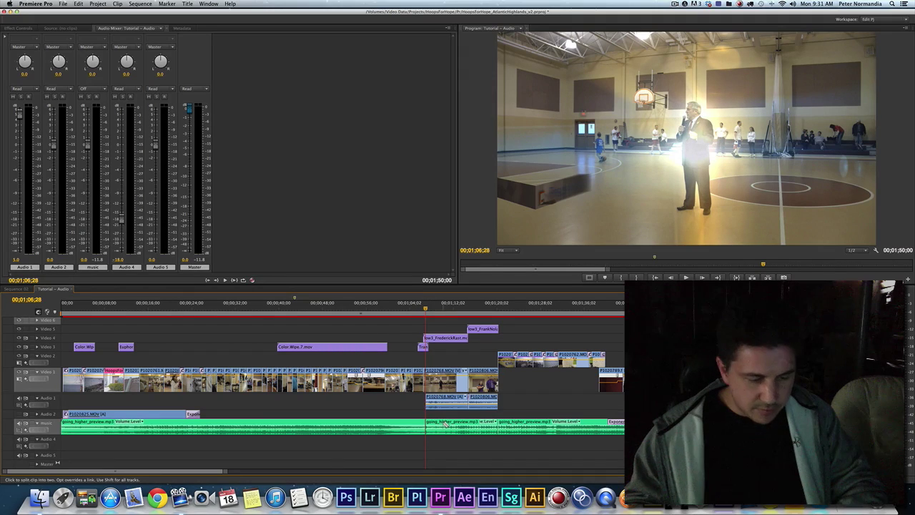
key(v)
drag(445, 423, 449, 442)
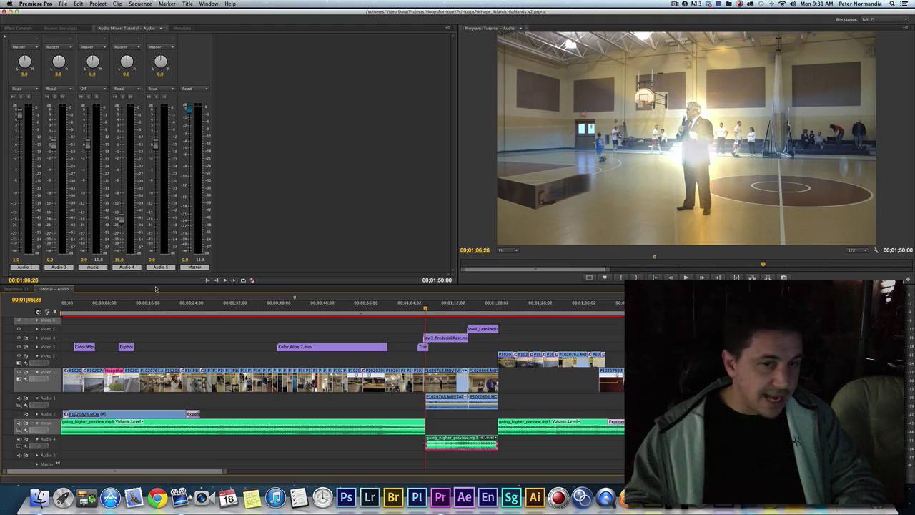
key(space)
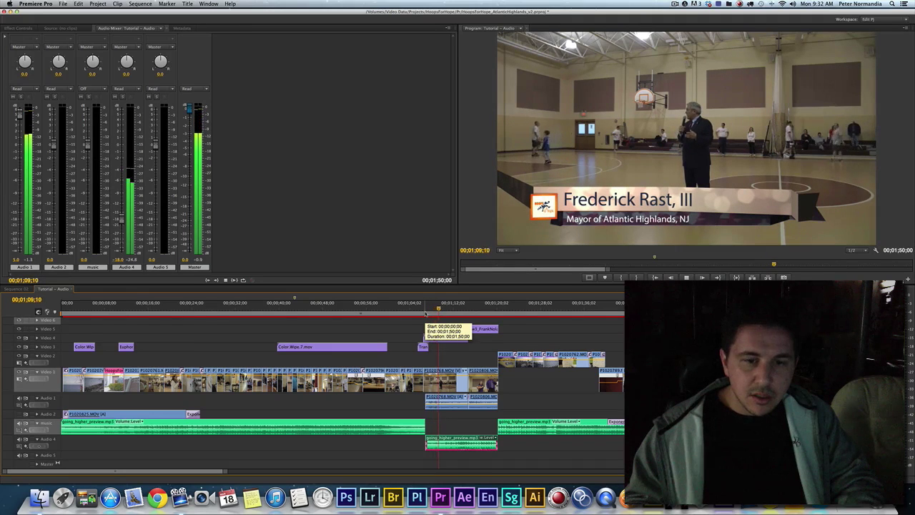
key(space)
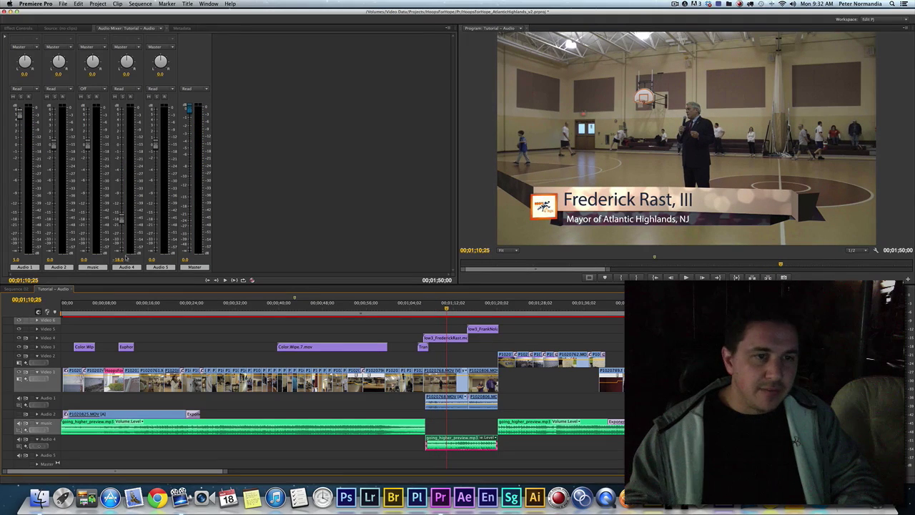
click(122, 259)
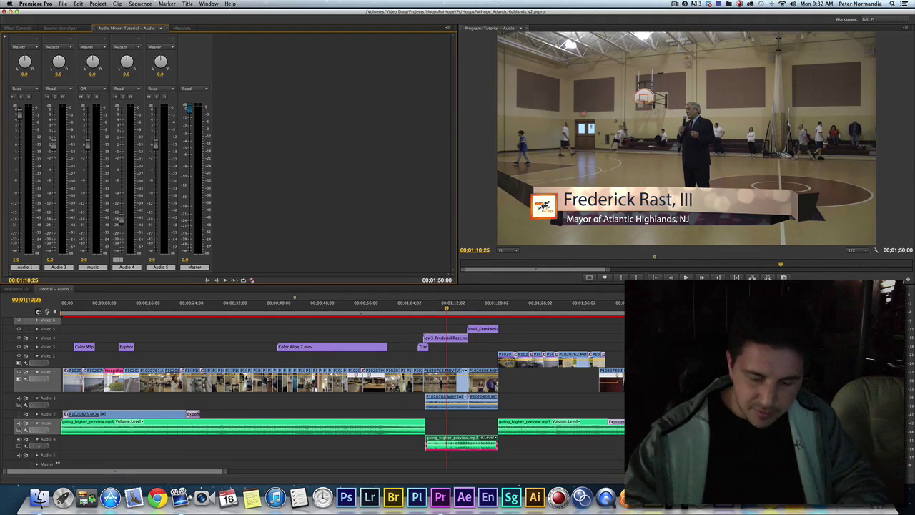
text(-18)
key(Return)
key(space)
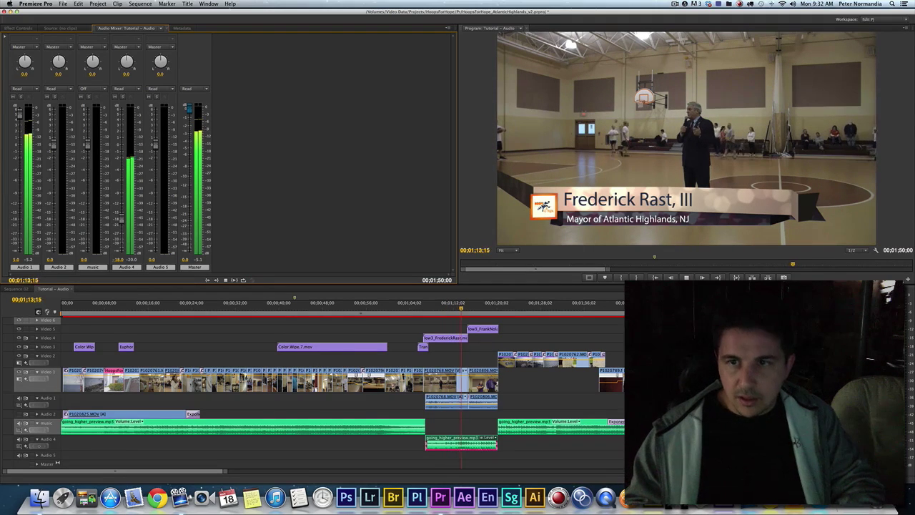
key(space)
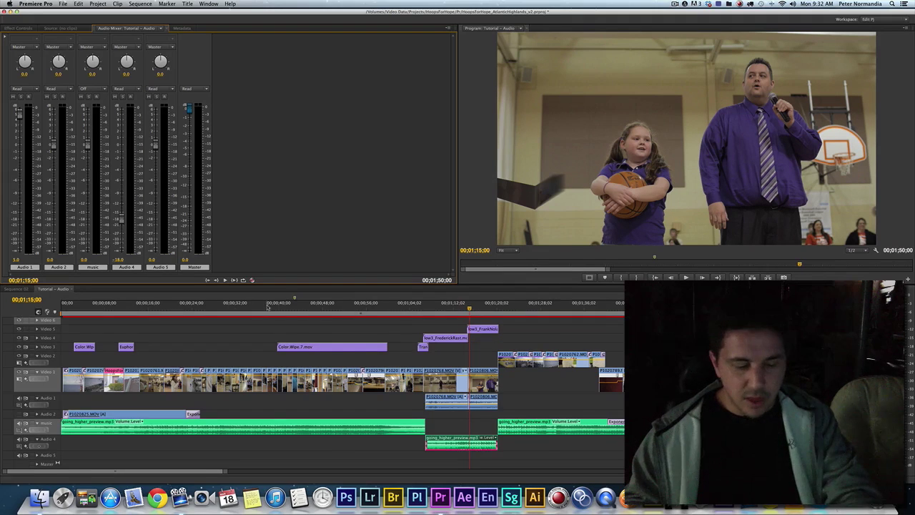
- Extend the Audio 4 music's left edge, add Constant Power crossfades at both edits, and play back
key(=)
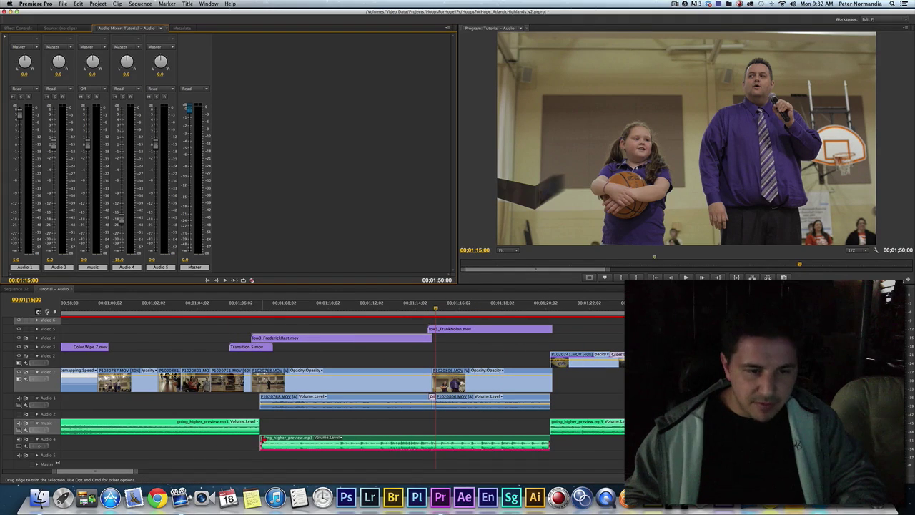
mouse_move(261, 441)
mouse_down()
mouse_move(254, 441)
mouse_move(264, 426)
mouse_up()
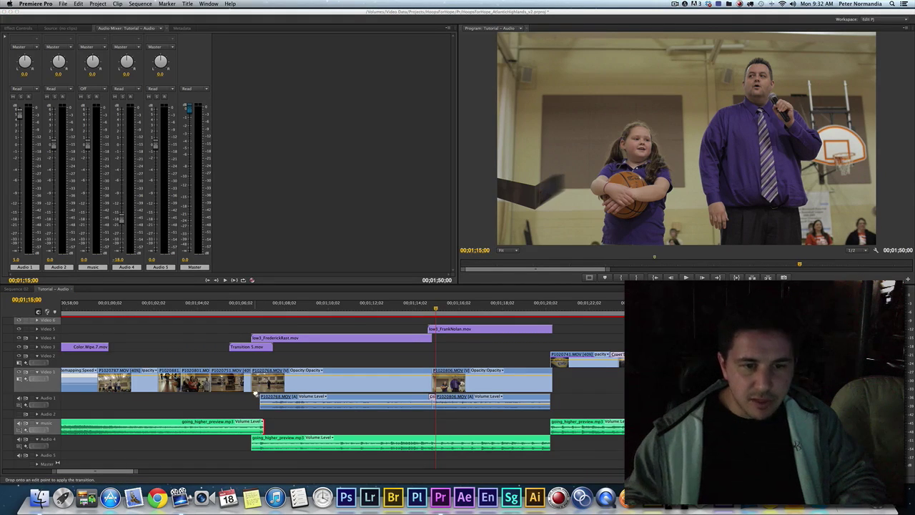
mouse_move(255, 393)
mouse_down()
mouse_move(265, 428)
mouse_move(215, 349)
mouse_up()
drag(250, 444, 270, 425)
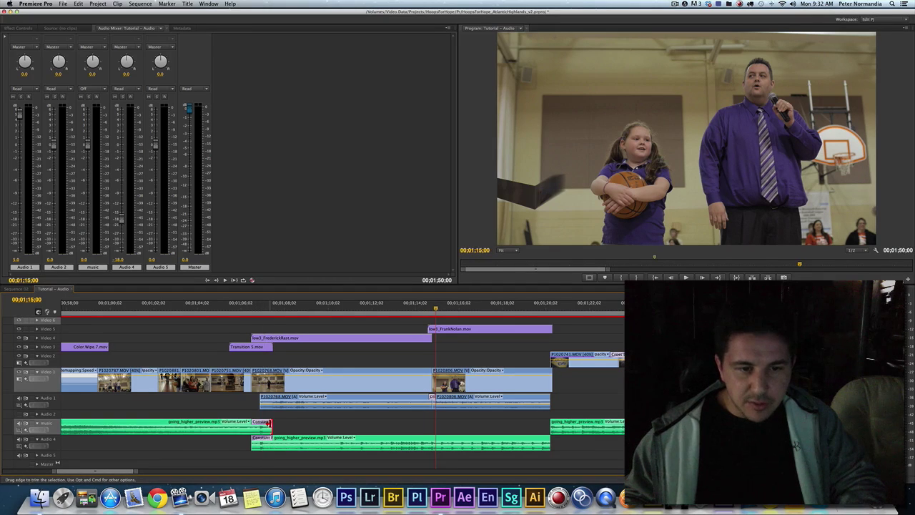
click(249, 307)
key(space)
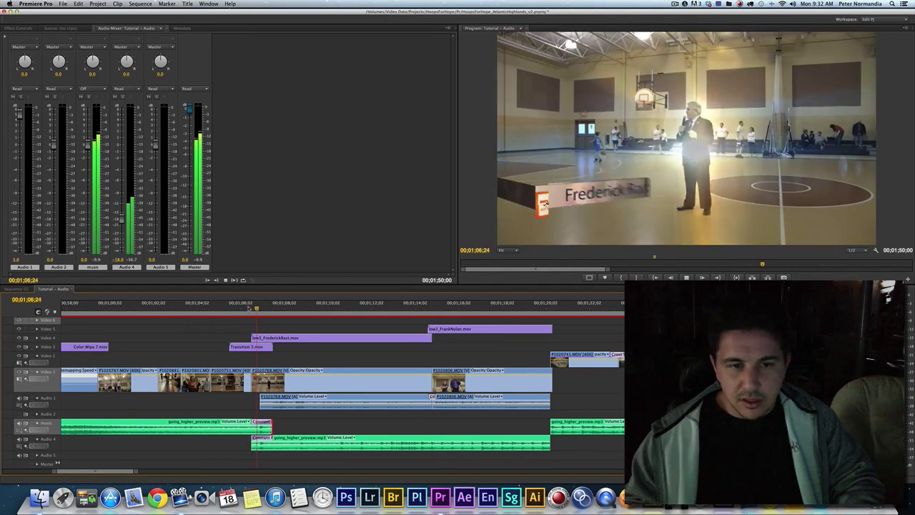
key(space)
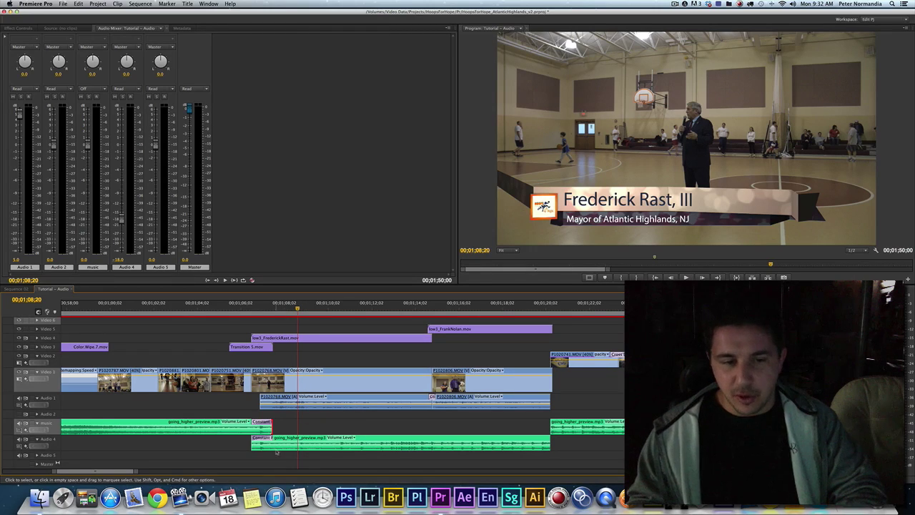
- Zoom out and undo, returning the middle music piece from Audio 4 to the music track
key(minus)
key(minus)
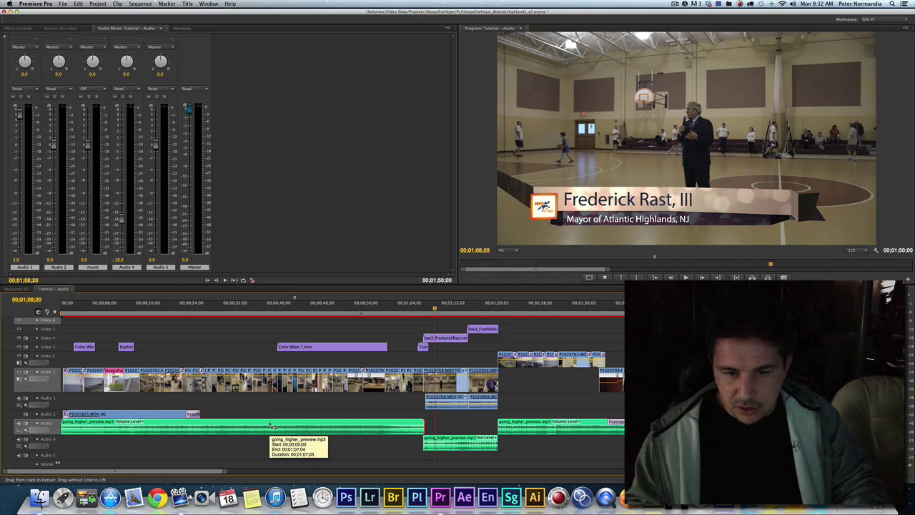
key(super+z)
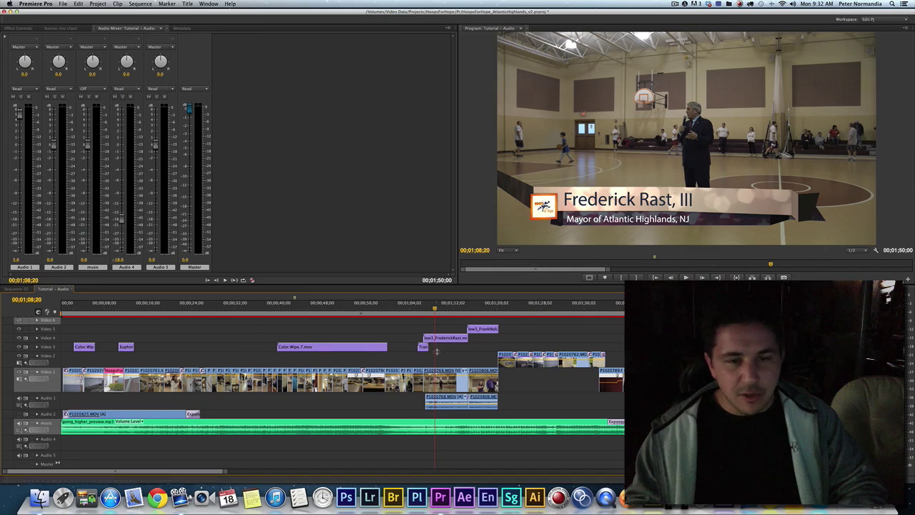
- Switch the music channel's automation mode from Read to Write and select the music clip
click(419, 307)
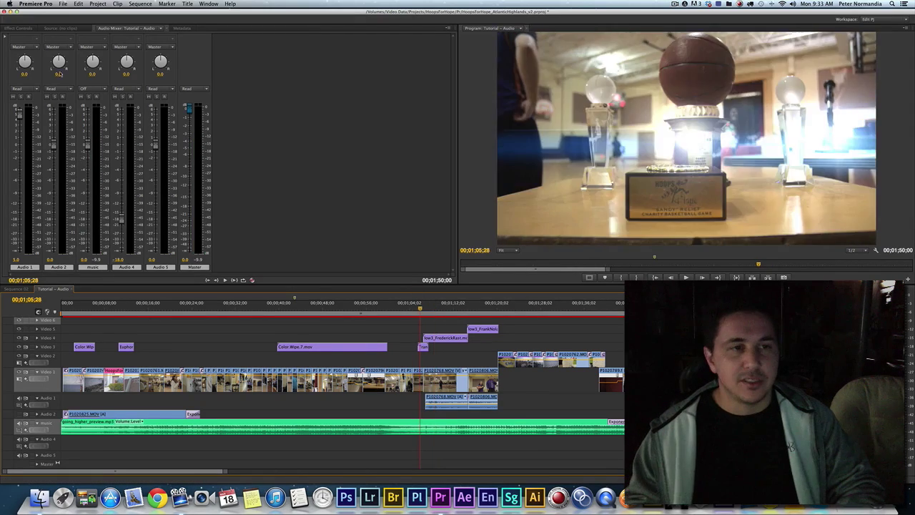
click(105, 88)
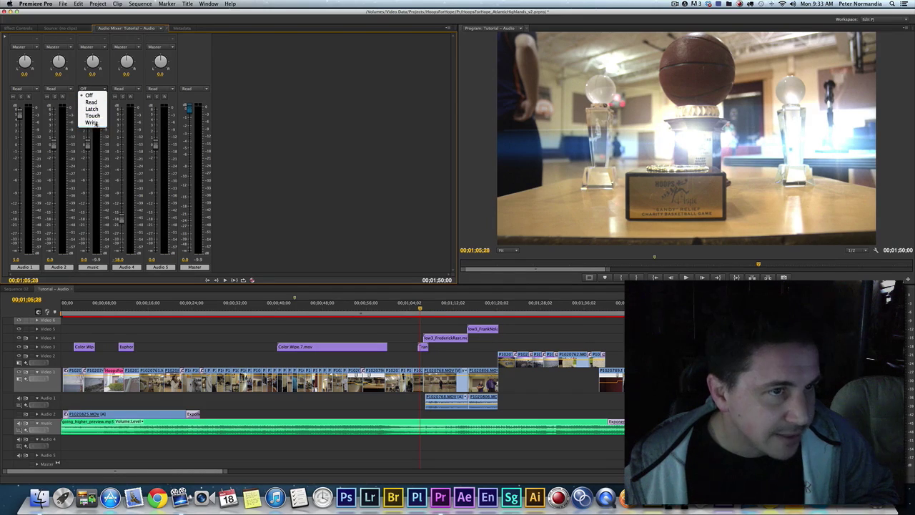
click(91, 123)
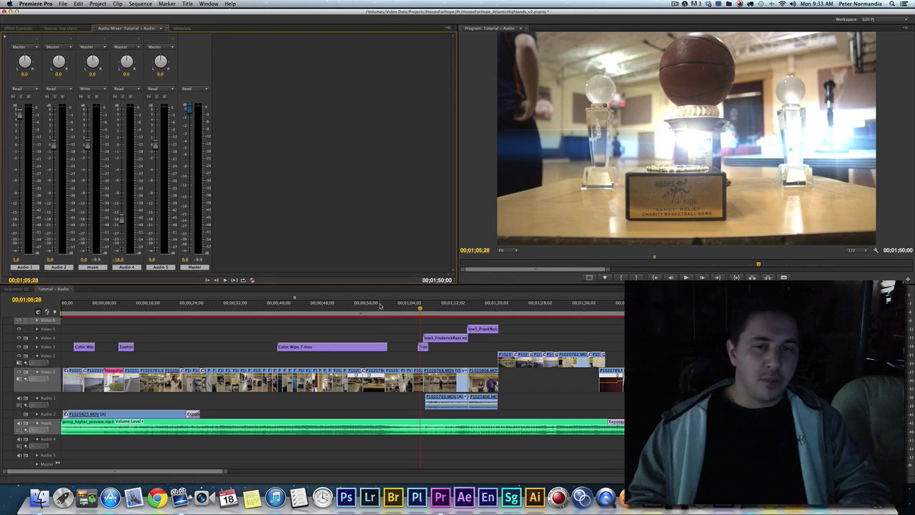
click(400, 425)
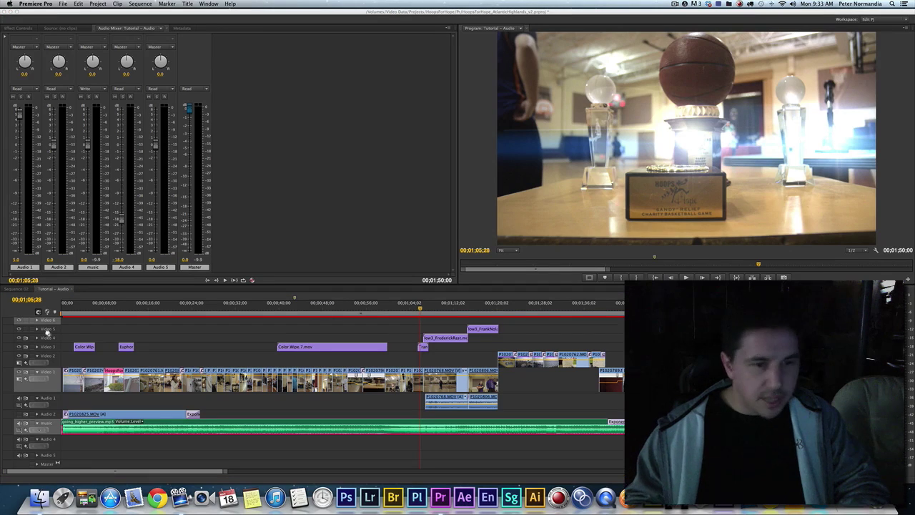
- Overwrite the music track with Getting High.wav, trimming its end to the sequence end near 1:50
drag(48, 334, 51, 442)
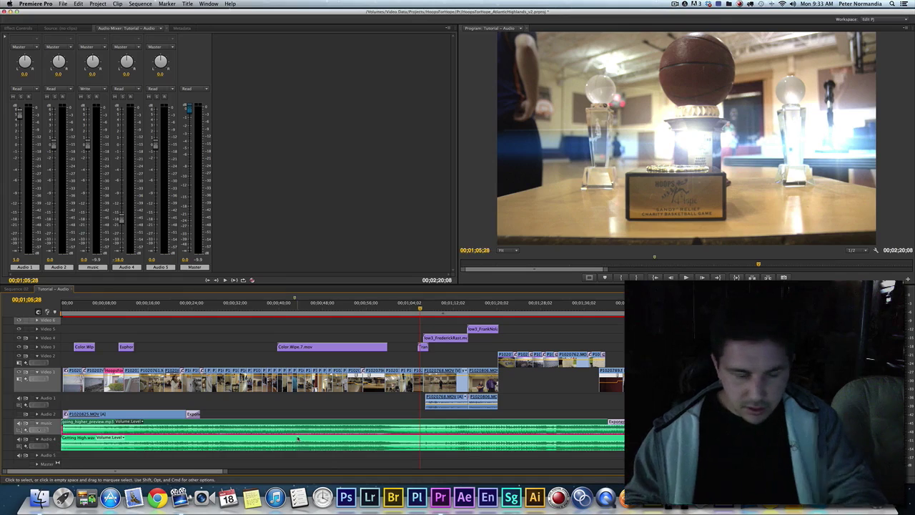
click(621, 423)
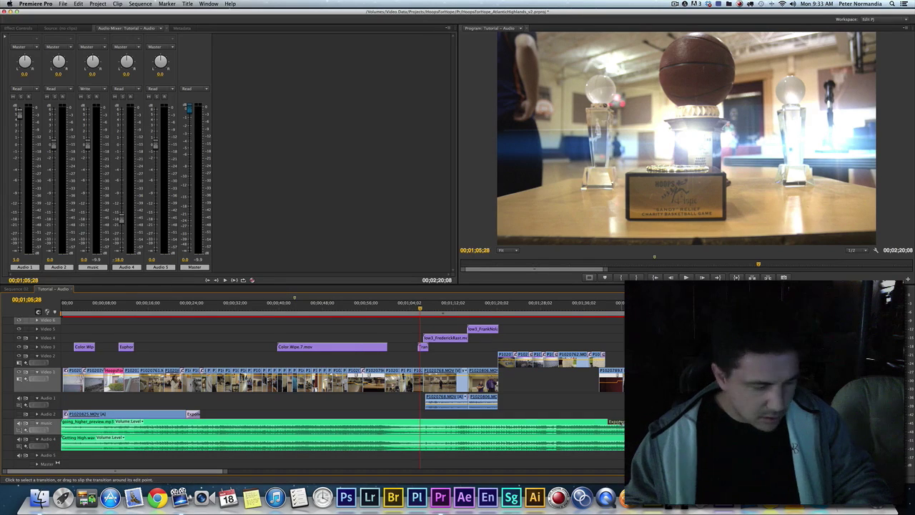
drag(76, 442, 79, 430)
key(minus)
key(minus)
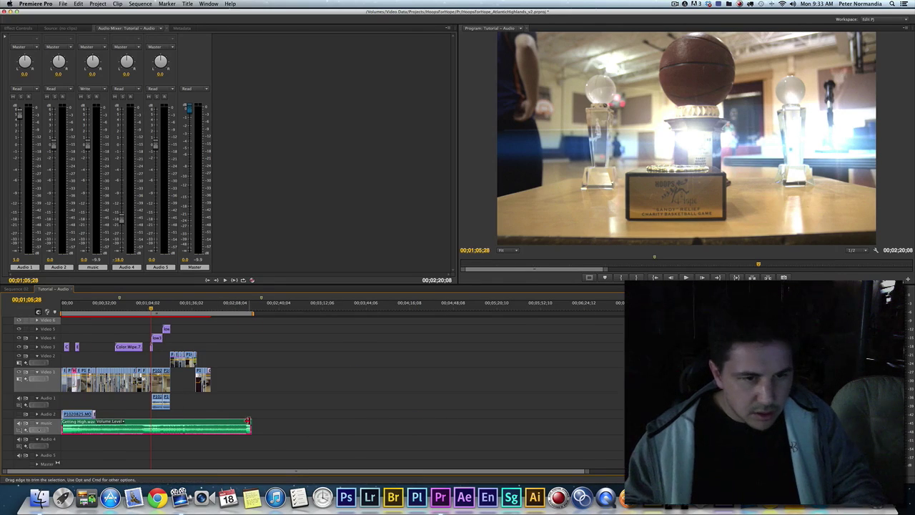
mouse_move(250, 425)
mouse_down()
mouse_move(176, 424)
mouse_move(210, 425)
mouse_up()
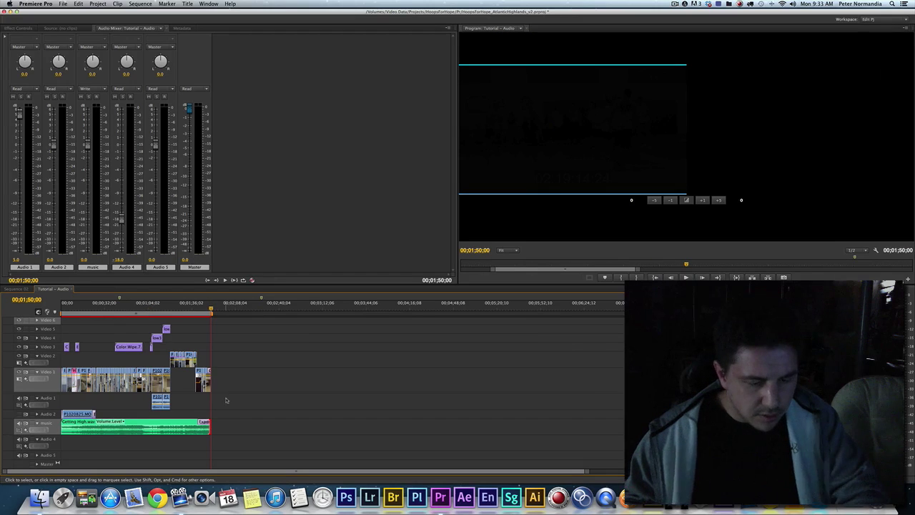
key(equal)
key(equal)
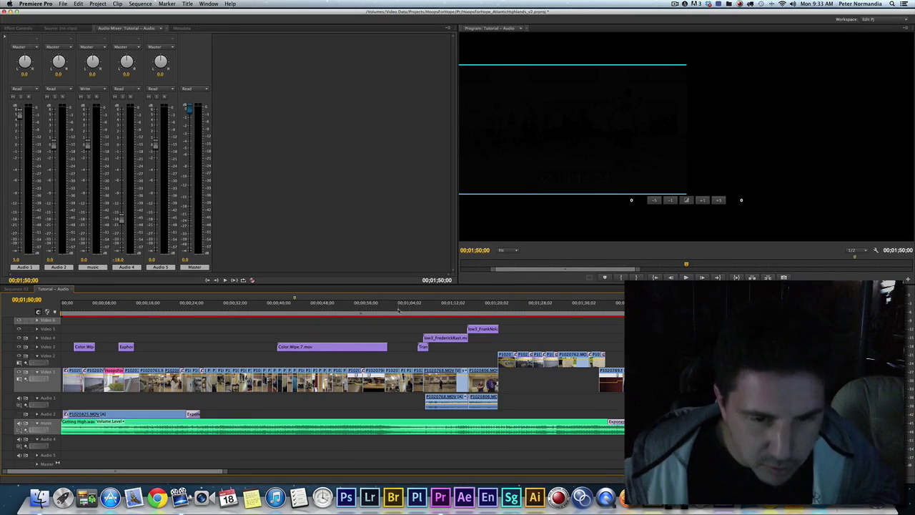
- Play the Getting High.wav music from just before the first speech
drag(357, 306, 386, 308)
key(space)
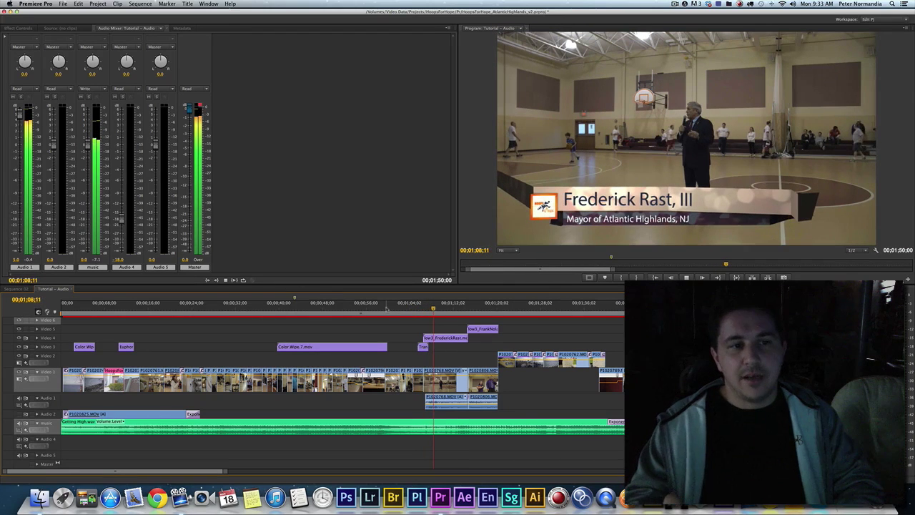
key(space)
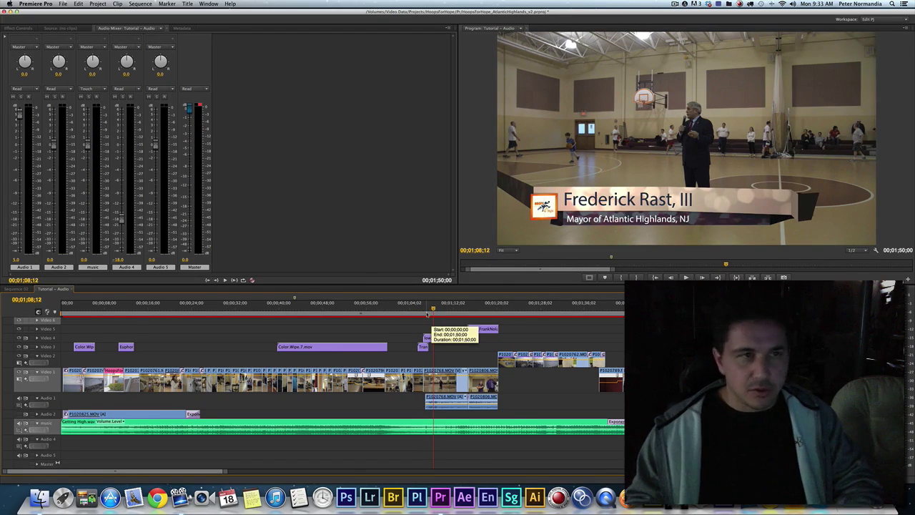
- Return to the trophy shot and set the music channel's automation mode back to Write
click(418, 314)
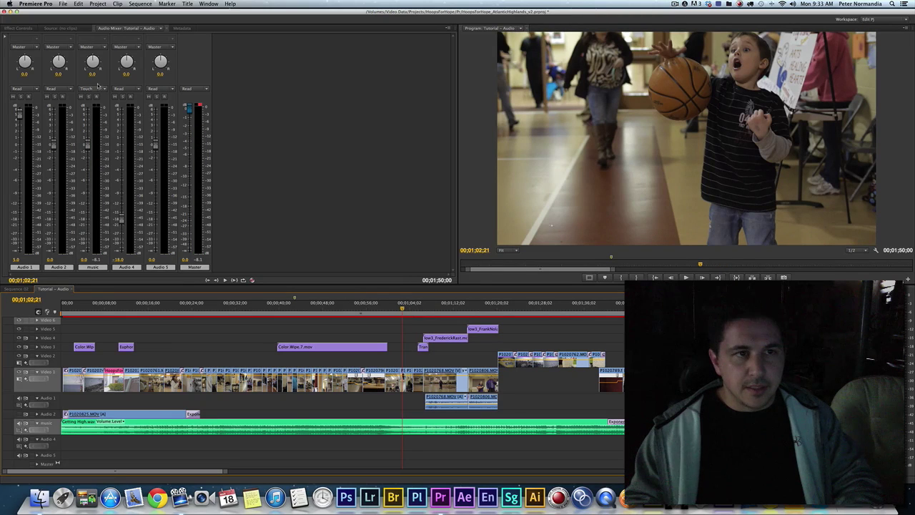
click(102, 88)
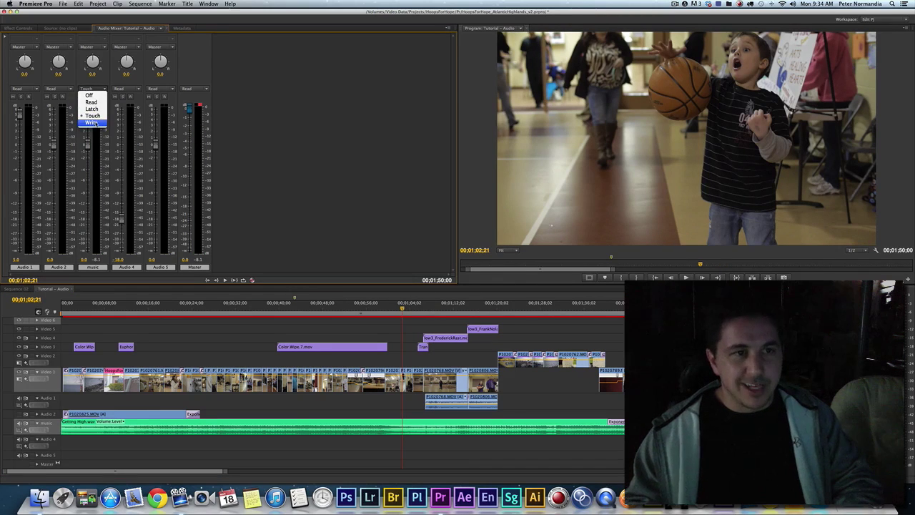
click(92, 123)
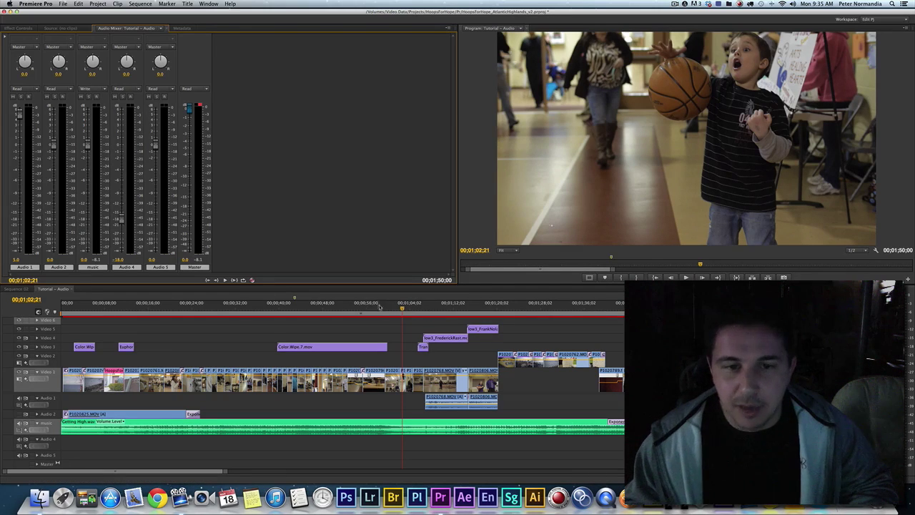
- Record music fader automation from before the speeches, keeping it low then raising it afterward
click(405, 309)
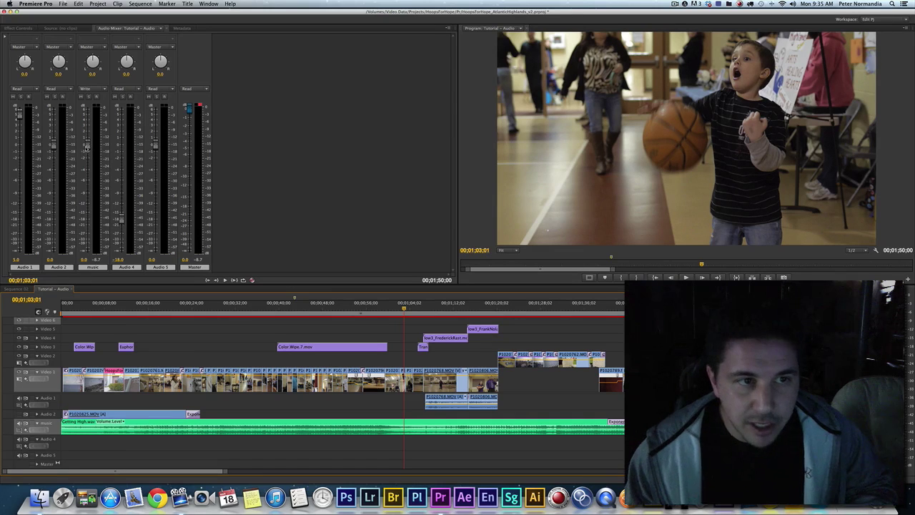
key(space)
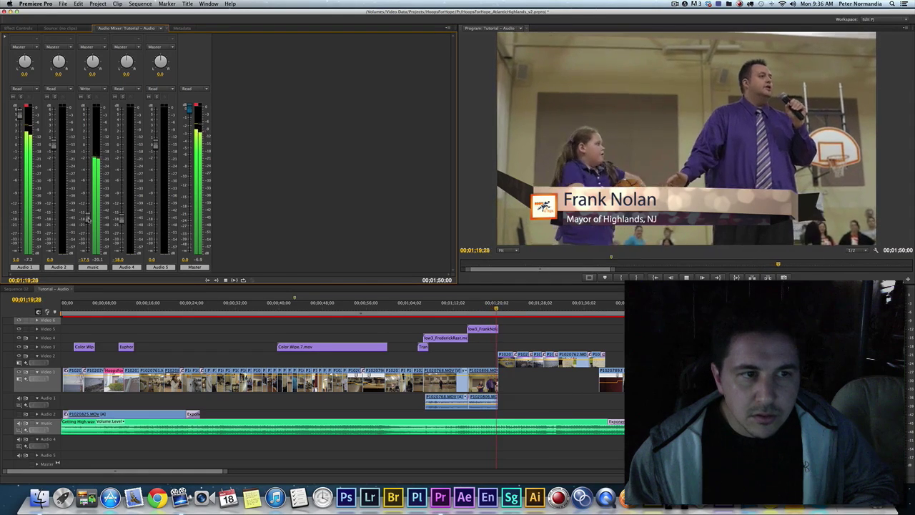
mouse_move(87, 213)
mouse_down()
mouse_move(88, 154)
mouse_move(99, 146)
mouse_up()
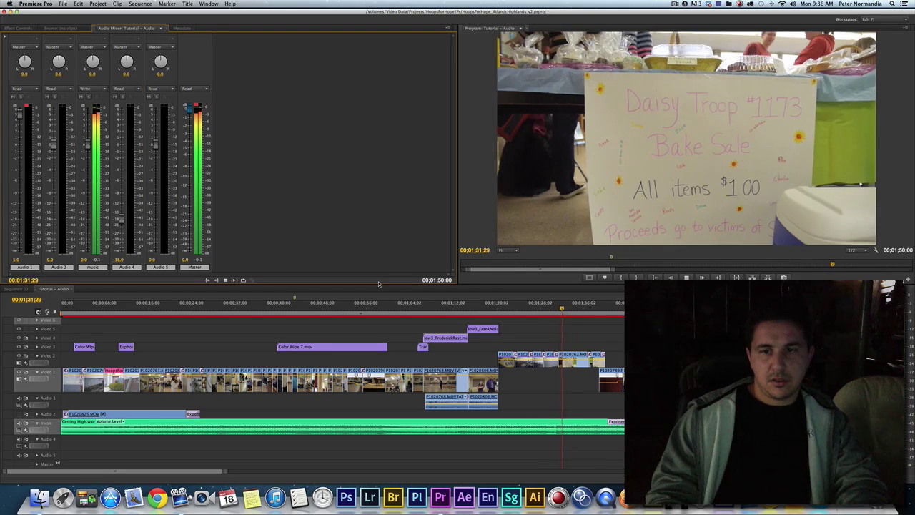
key(space)
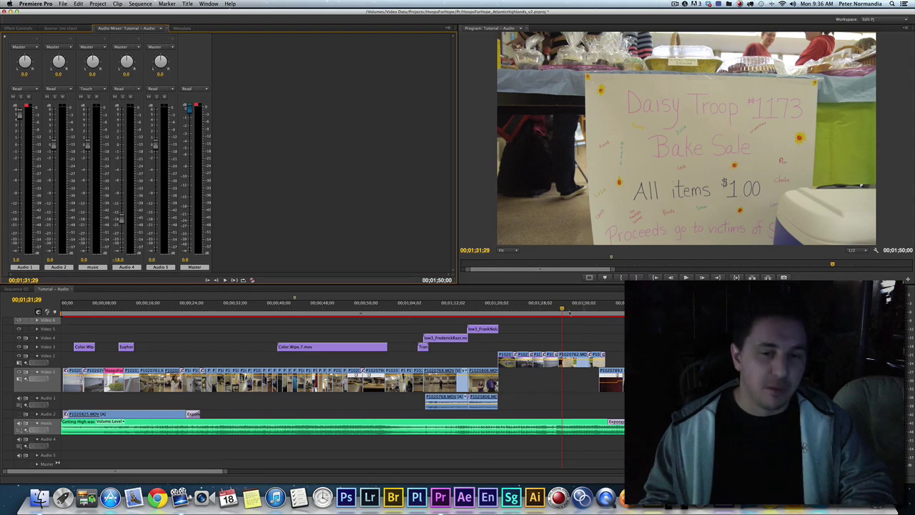
click(407, 309)
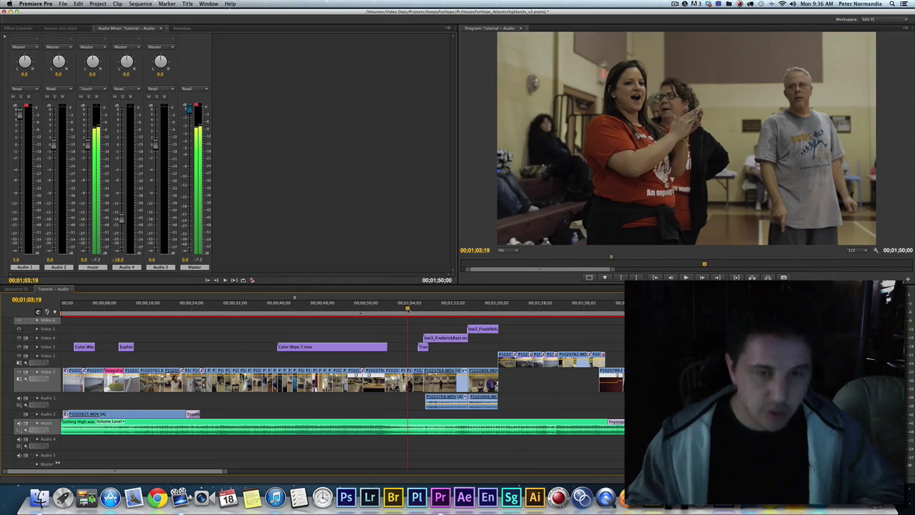
key(space)
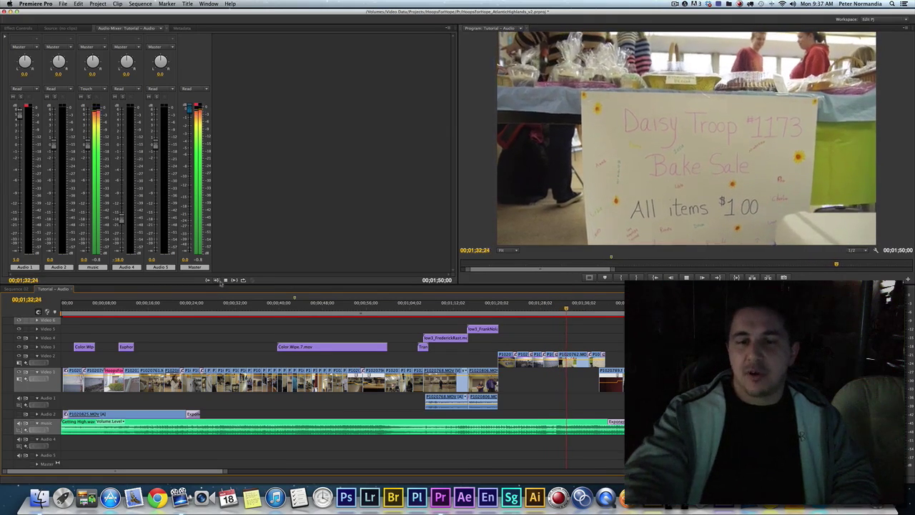
click(224, 280)
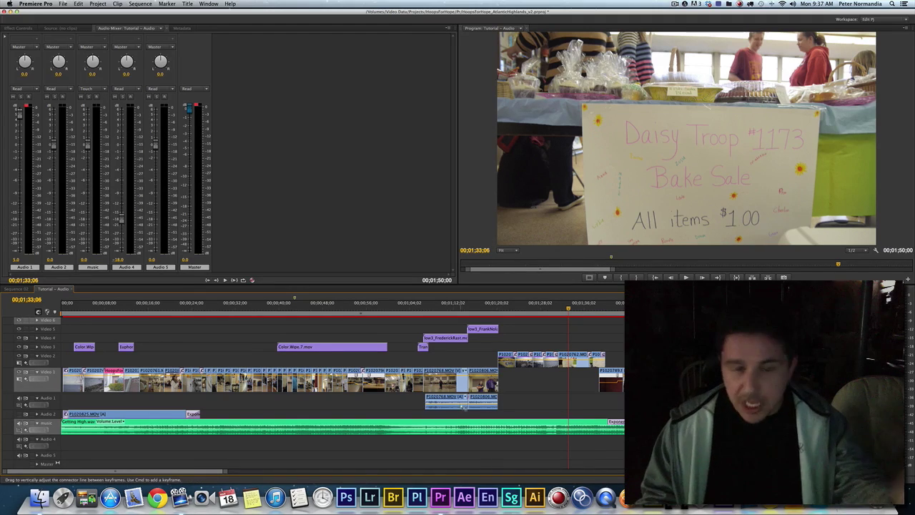
- Park the playhead near 00;01;22;23 on the DEAD END sign shot, passing the Frederick Rast title
click(448, 307)
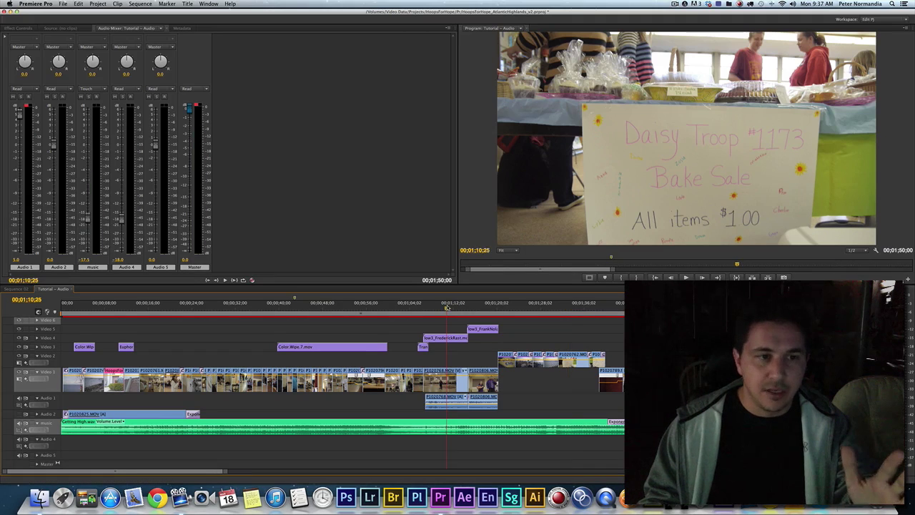
click(513, 309)
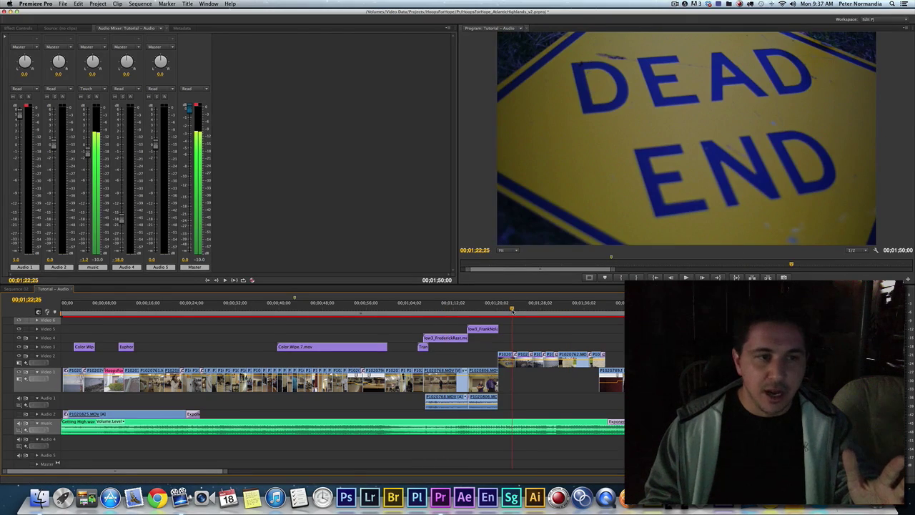
click(511, 310)
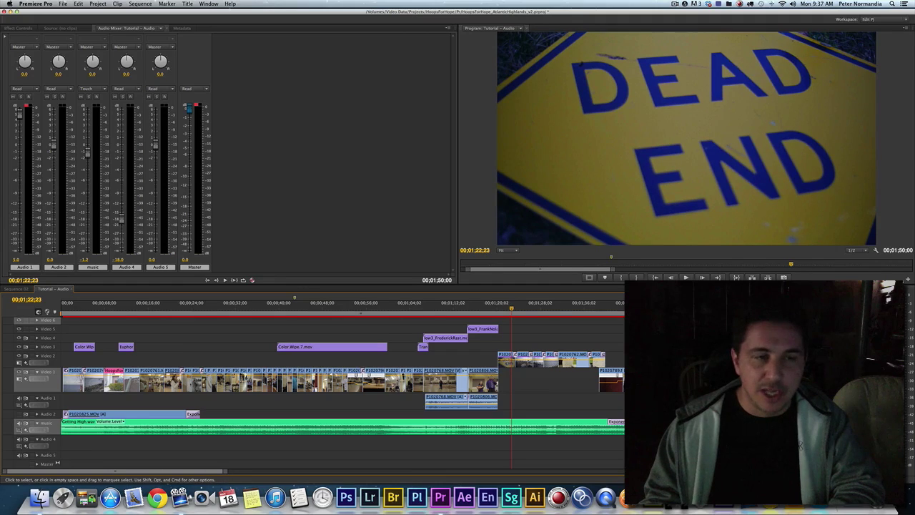